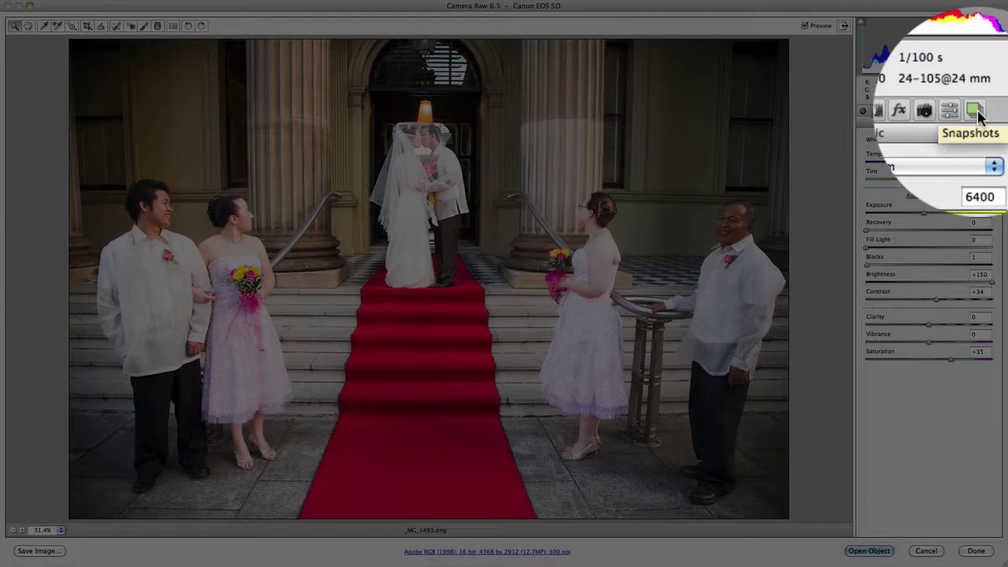
Show the Snapshots panel for _MG_1493.dng, which has no saved snapshots yet
left_click(976, 111)
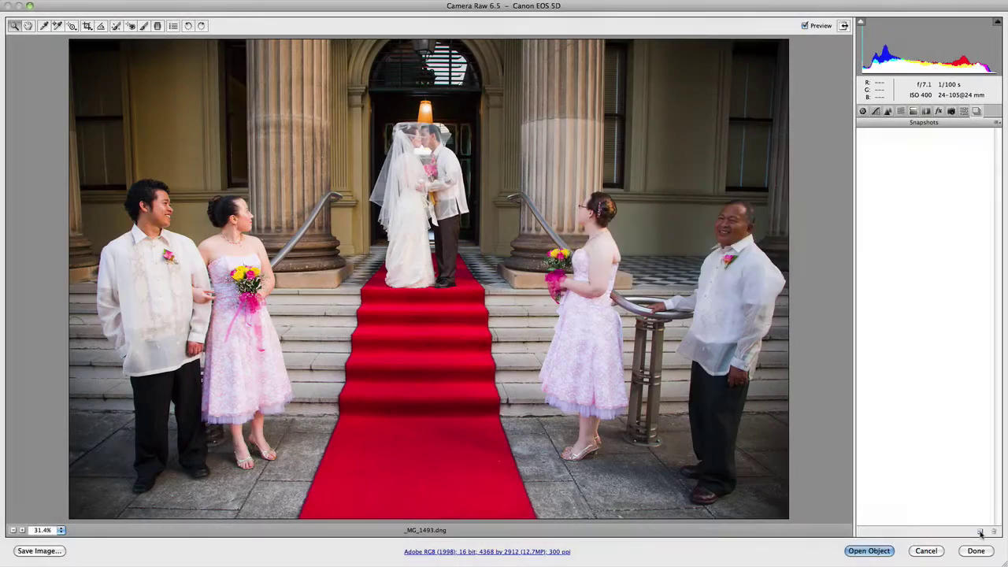
Save the current adjustments as a new snapshot named 'Snapshot Standard'
left_click(980, 533)
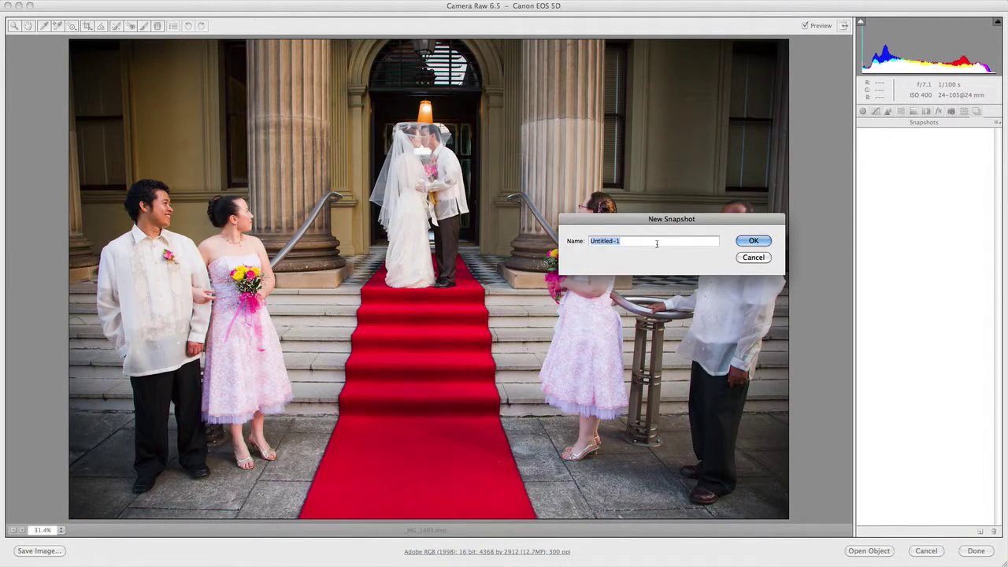
key("BackSpace")
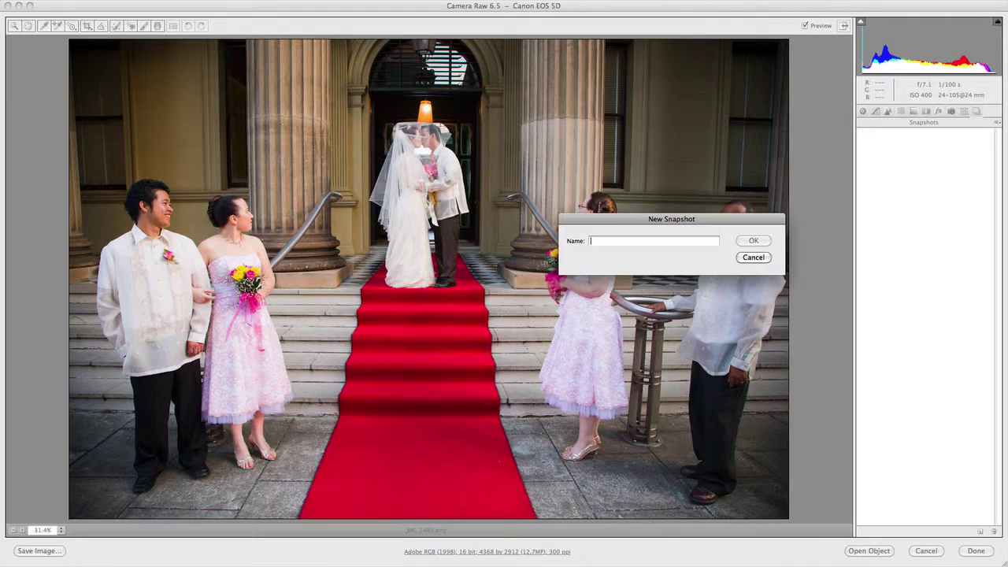
type("Snapshot")
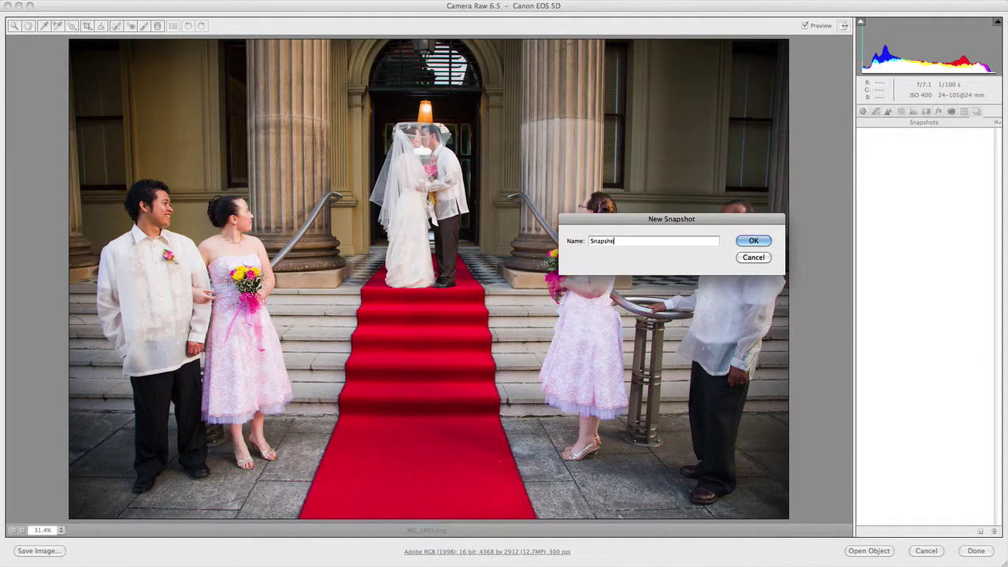
type(" Standard")
left_click(750, 241)
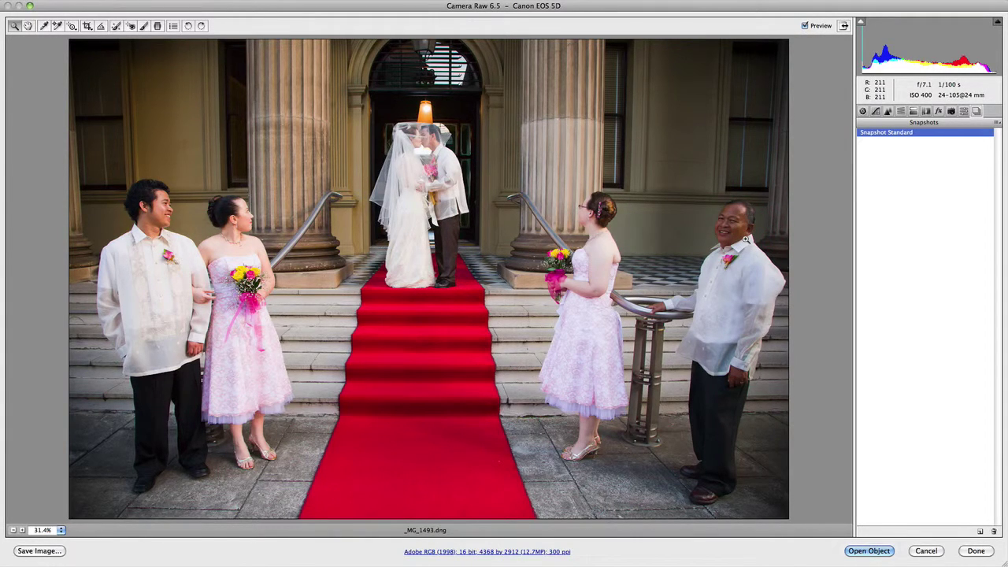
In Basic, set Temperature 6850, Exposure -0.05, Brightness +113, Saturation +52, Tint +20
left_click(863, 111)
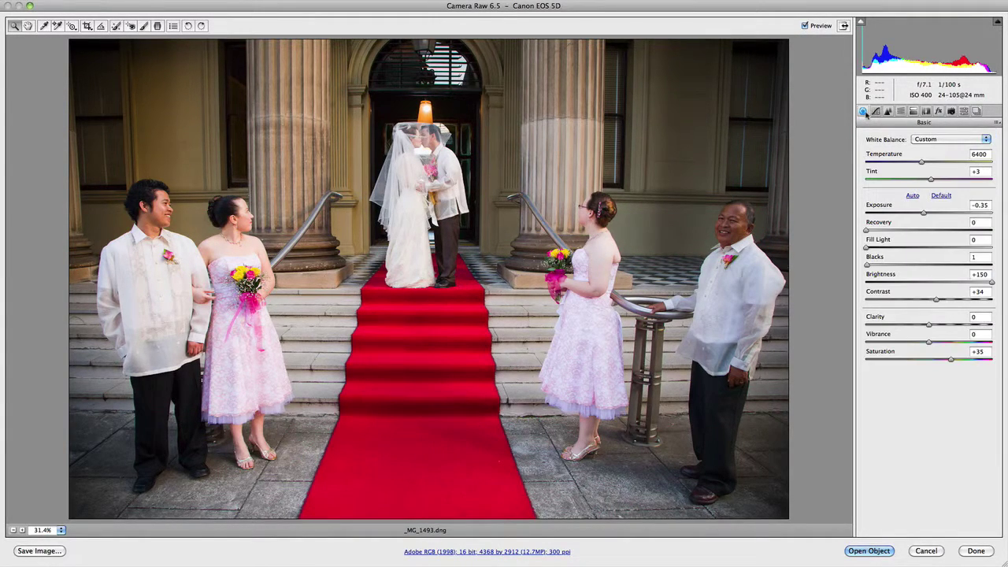
left_click(922, 162)
left_click_drag(923, 162, 927, 162)
left_click(928, 213)
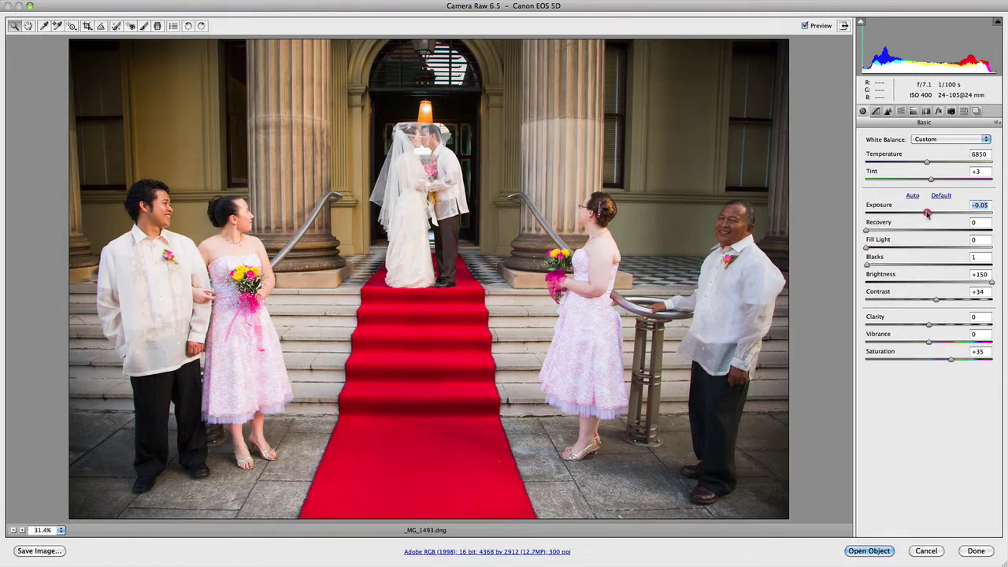
left_click_drag(928, 213, 927, 213)
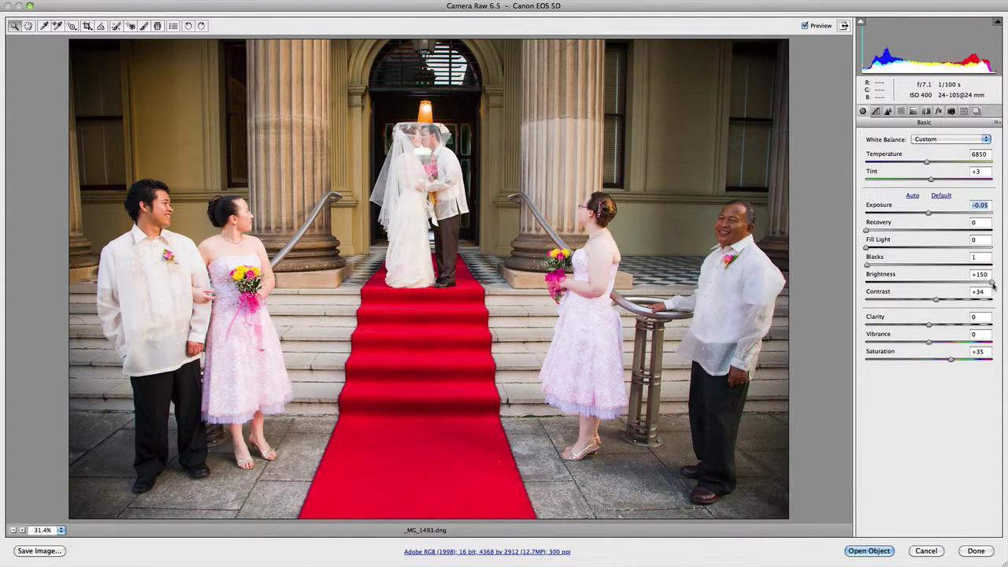
left_click_drag(991, 282, 977, 282)
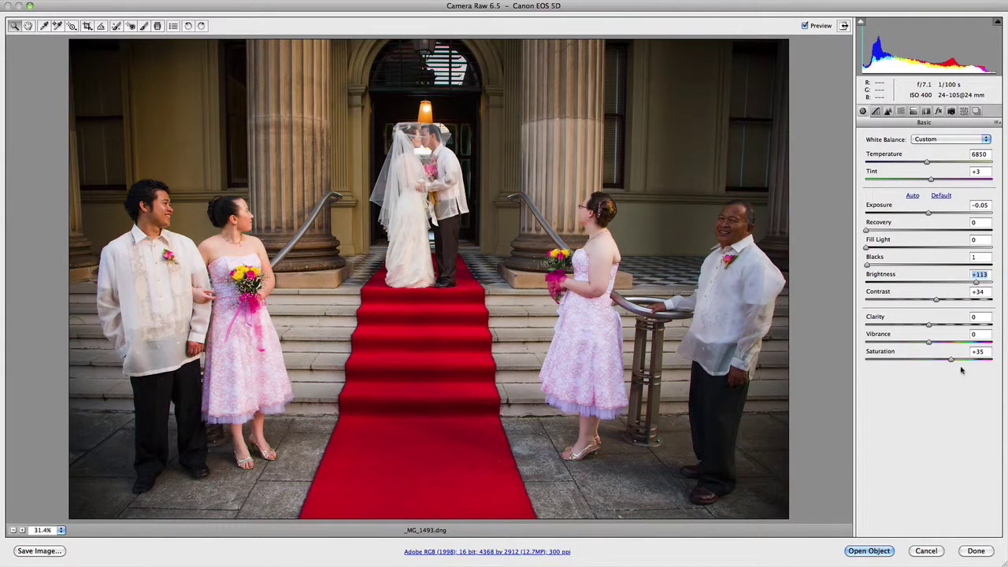
left_click_drag(951, 361, 962, 363)
left_click_drag(931, 180, 943, 182)
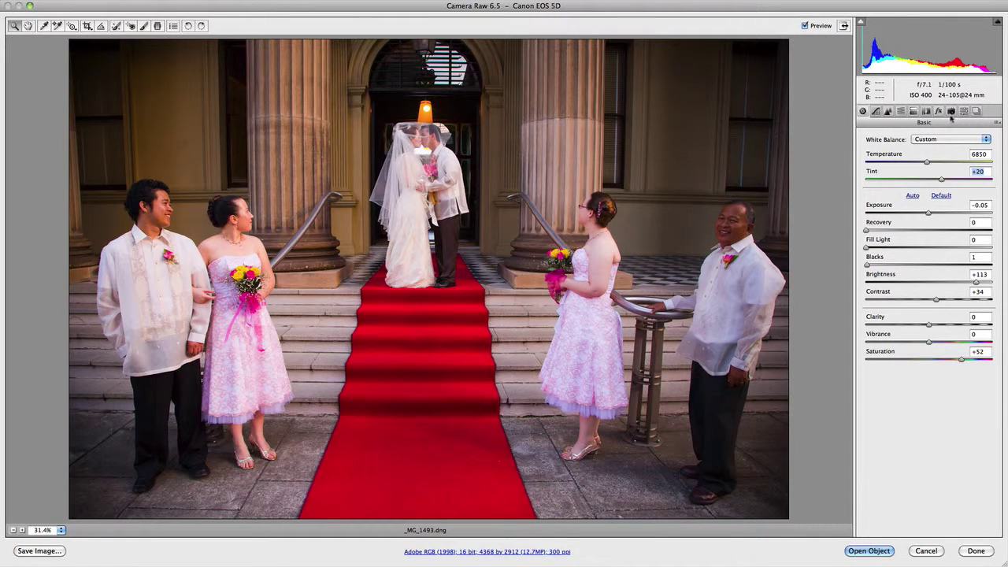
left_click(977, 112)
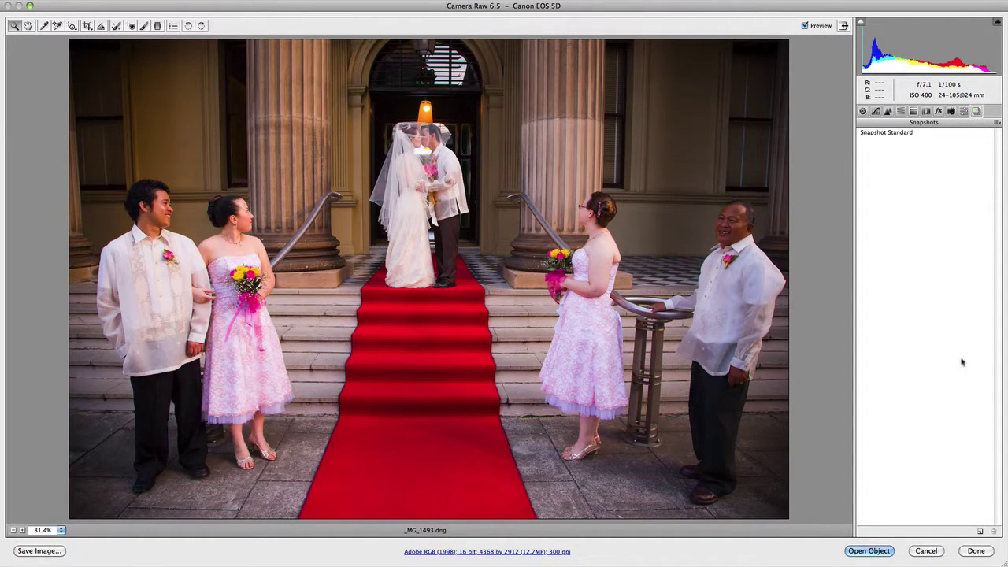
Save the warmer settings as a second snapshot named 'Snapshot Colored Standard'
left_click(981, 534)
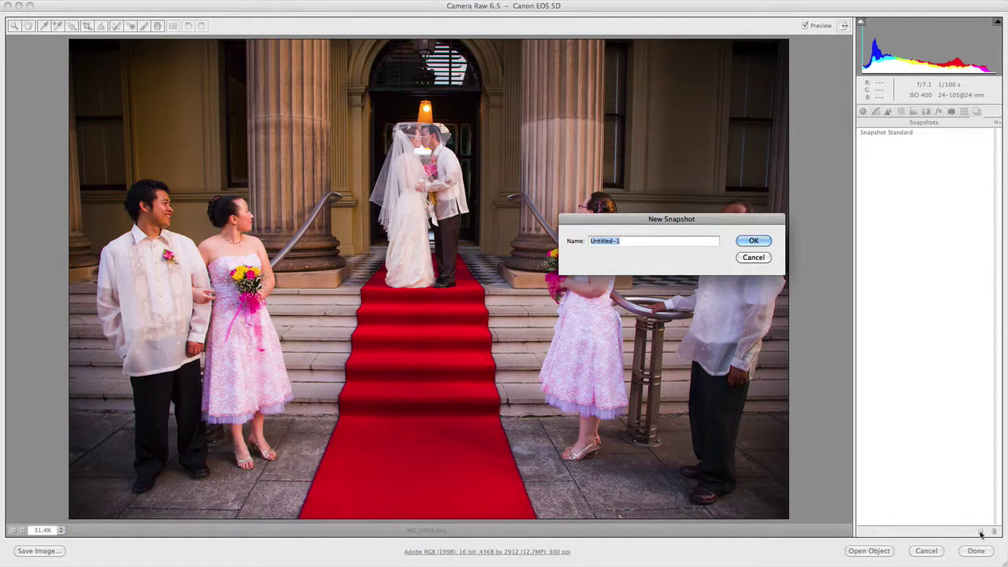
type("Snapshot Colored Standard")
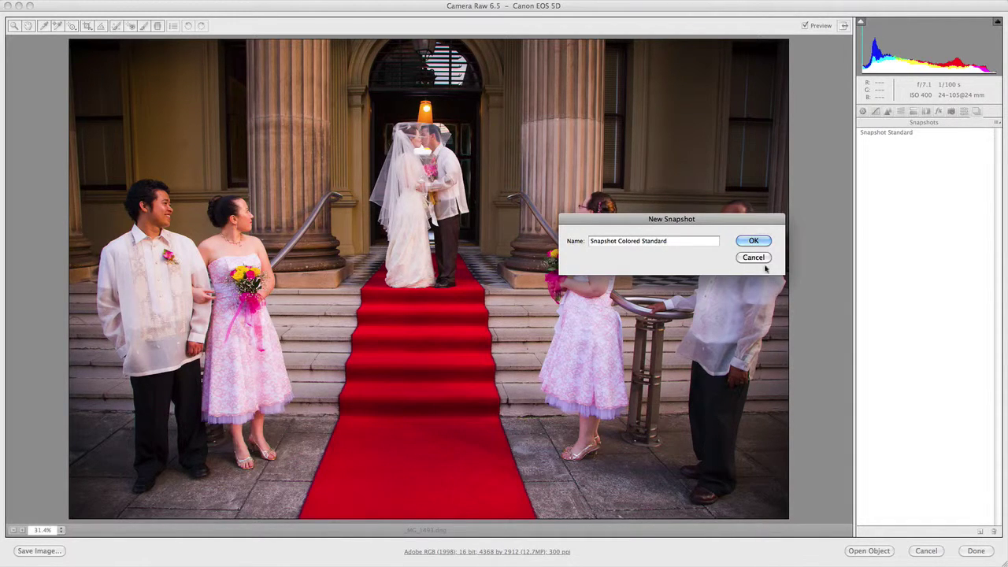
left_click(751, 241)
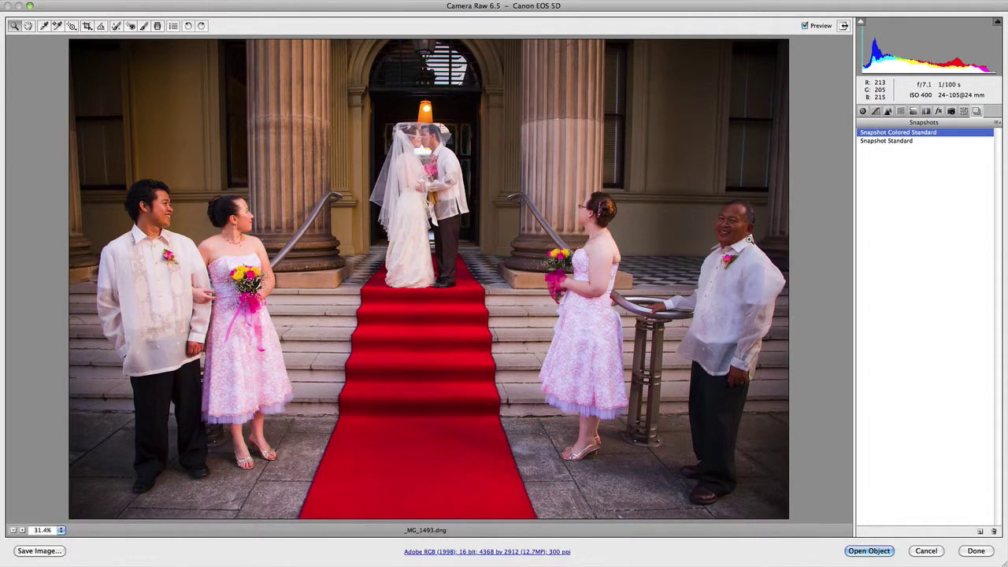
Toggle repeatedly between Snapshot Standard and Snapshot Colored Standard to compare them
left_click(920, 142)
left_click(920, 134)
left_click(921, 142)
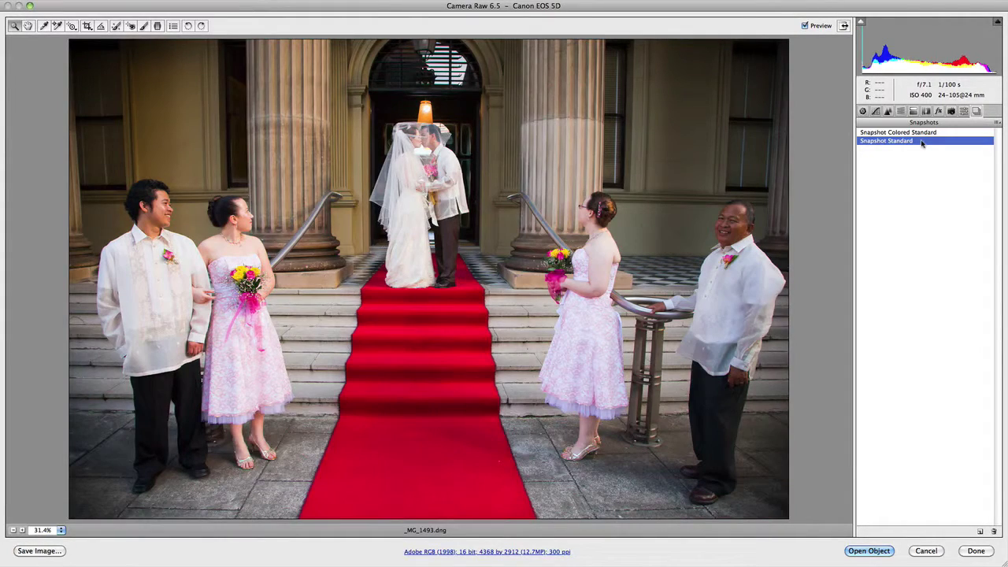
left_click(922, 135)
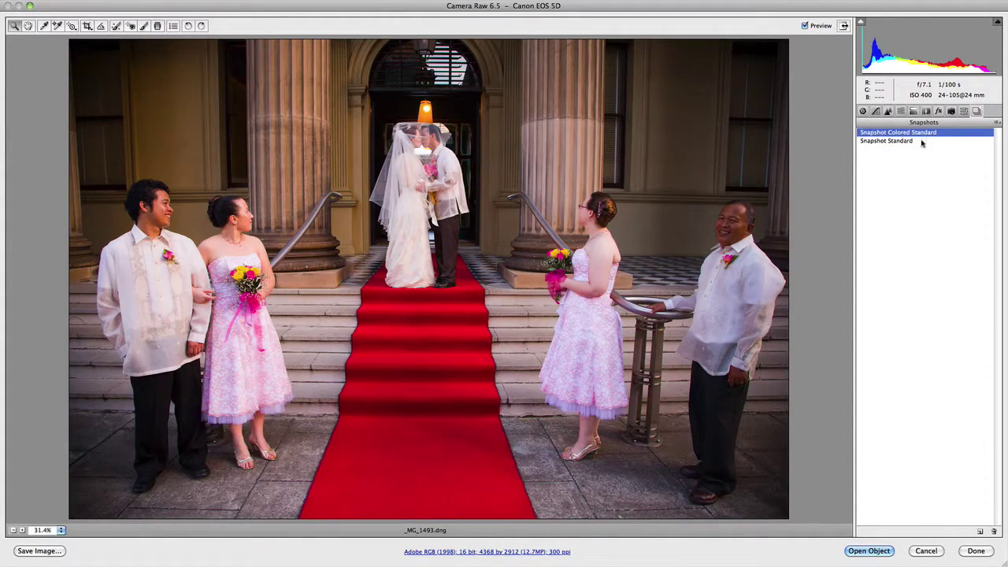
left_click(922, 142)
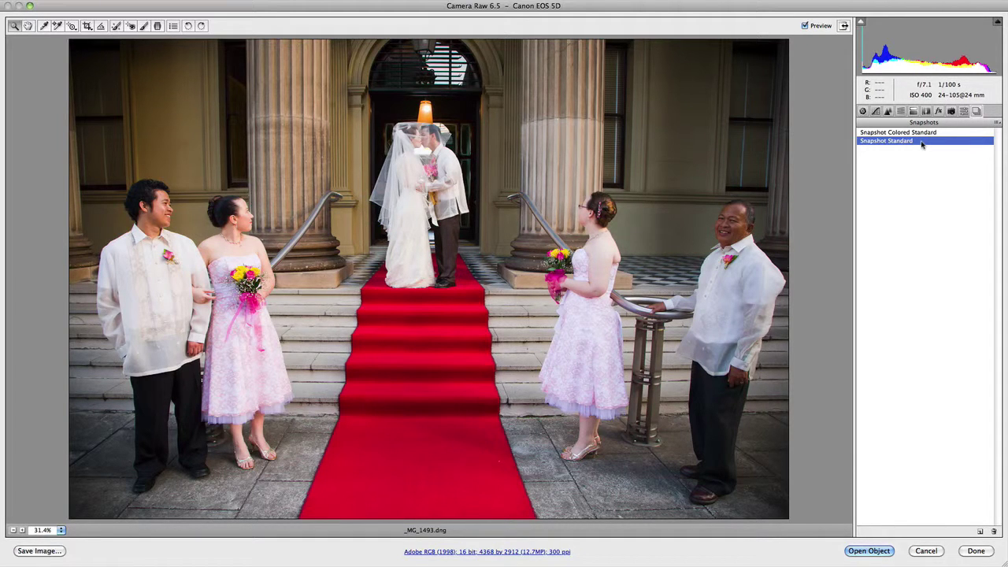
left_click(919, 133)
Return to Snapshot Standard, finish with Done, and open _MG_1446.dng from Bridge
left_click(921, 141)
left_click(974, 552)
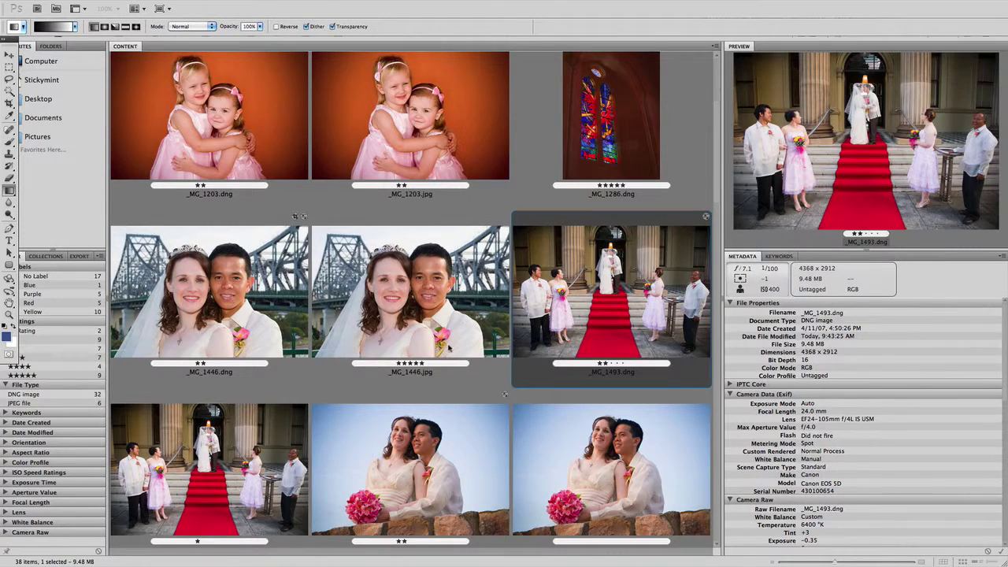
double_click(232, 291)
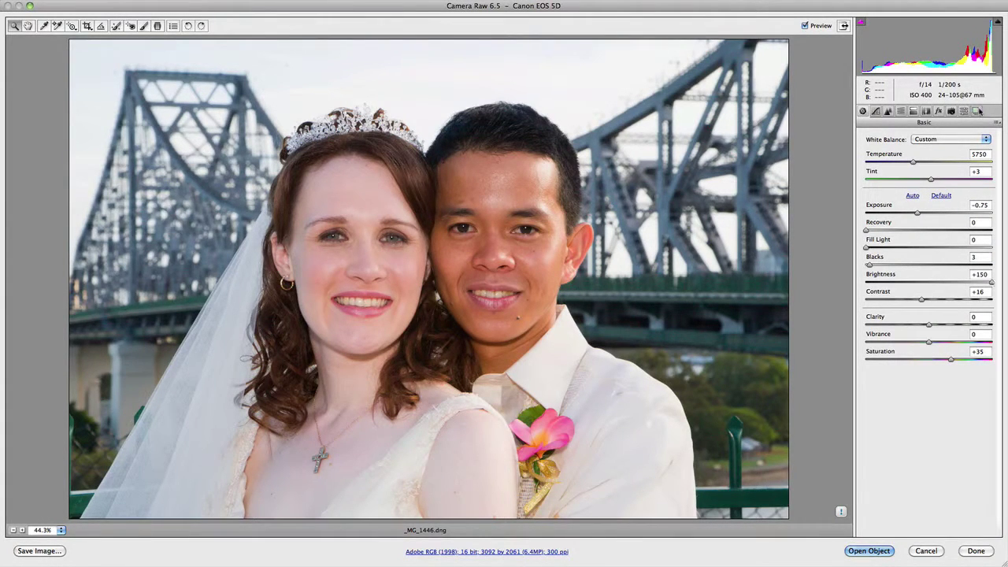
Check _MG_1446.dng's snapshots, cancel without changes, and reopen _MG_1493.dng with Cmd+R
left_click(978, 111)
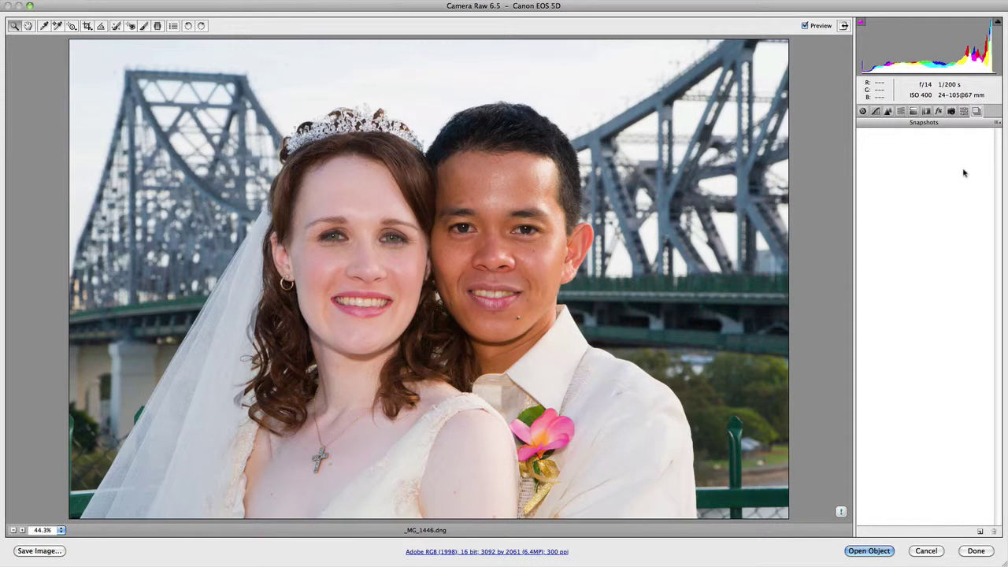
left_click(939, 552)
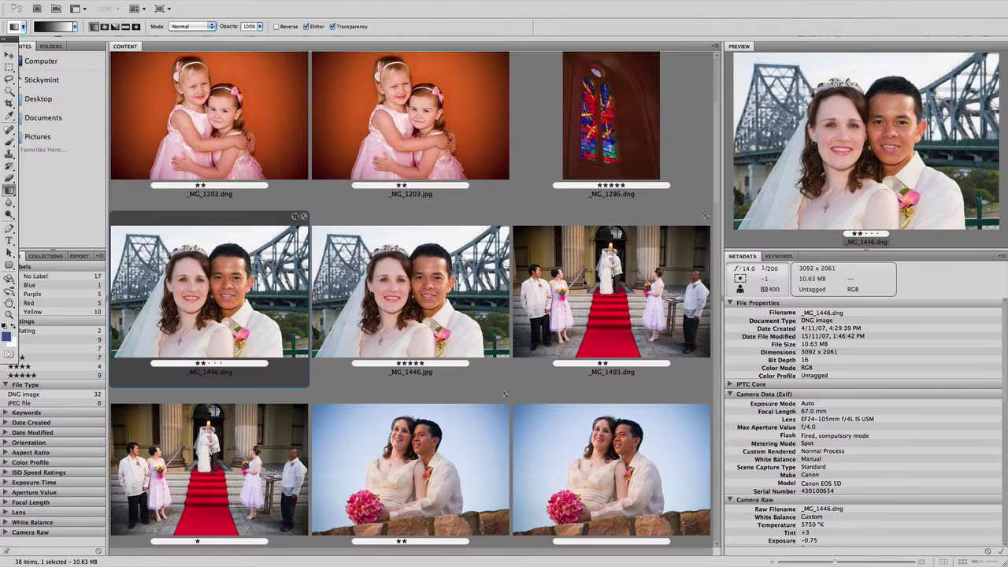
left_click(579, 285)
key("super+r")
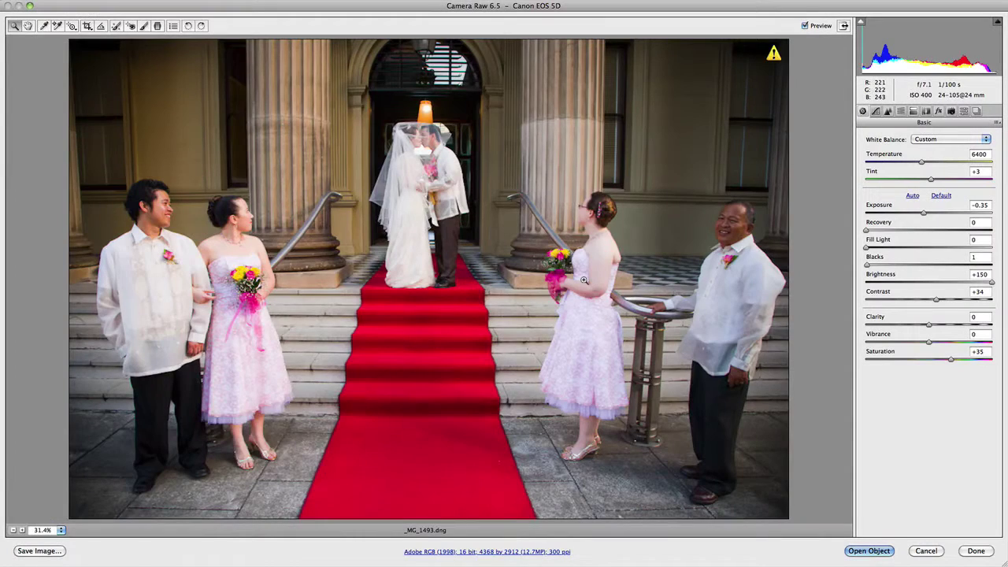
Alternate between Snapshot Colored Standard and Snapshot Standard, ending on Snapshot Standard
left_click(977, 111)
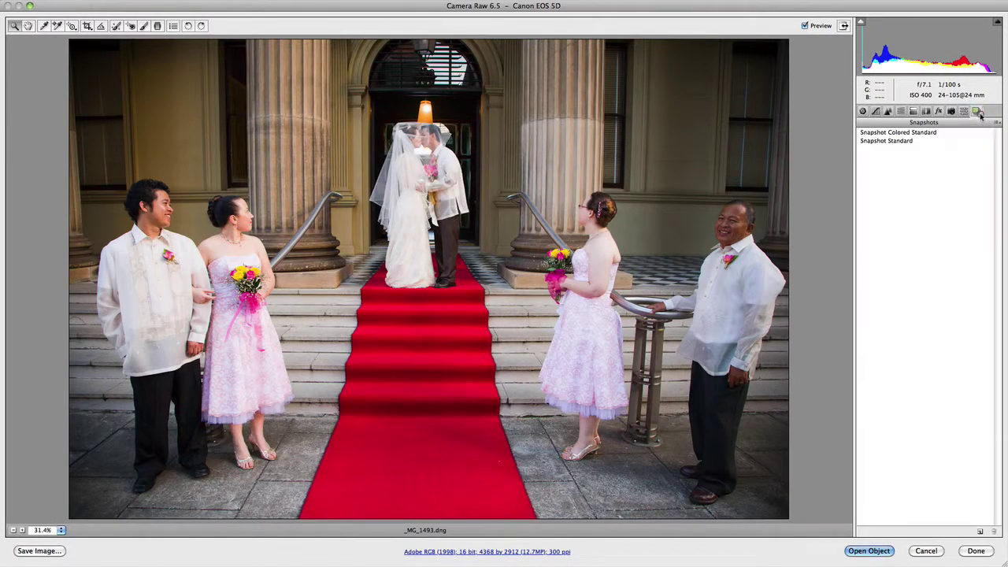
left_click(916, 134)
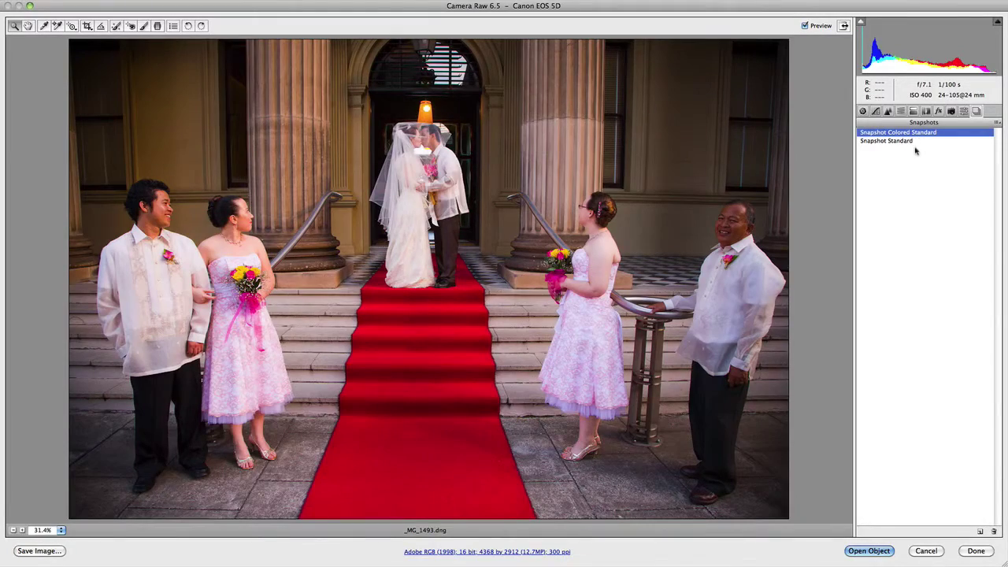
left_click(916, 142)
key("Up")
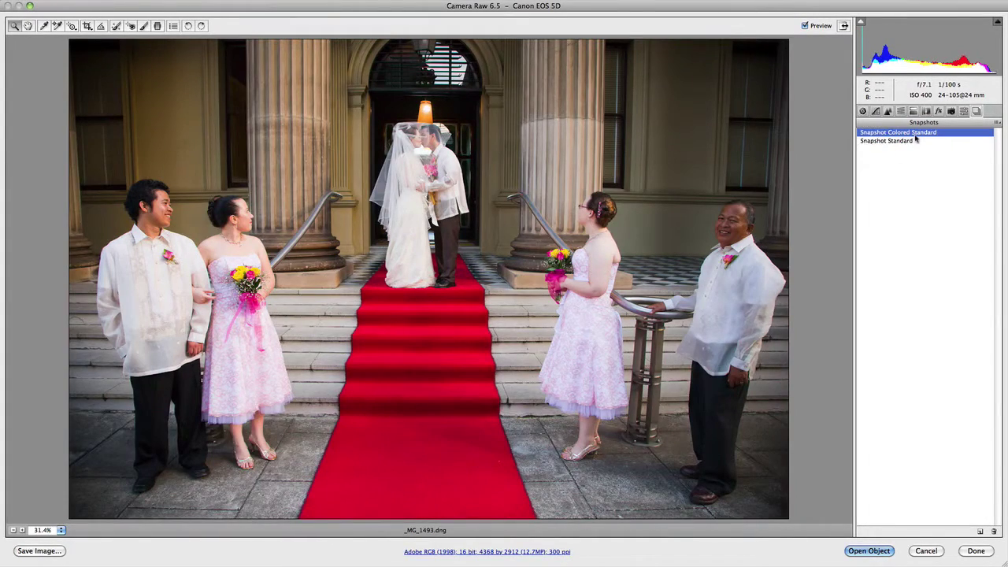
left_click(916, 141)
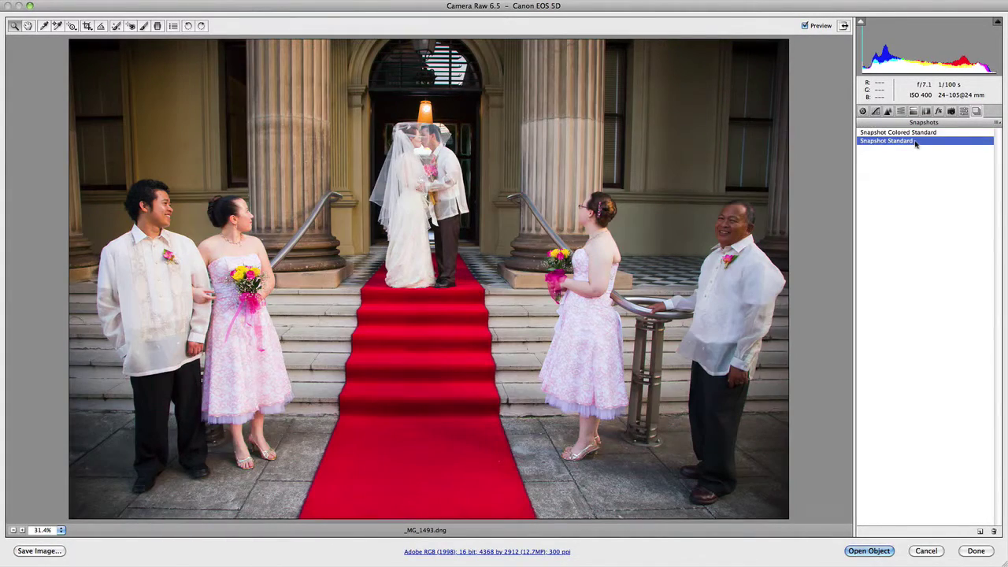